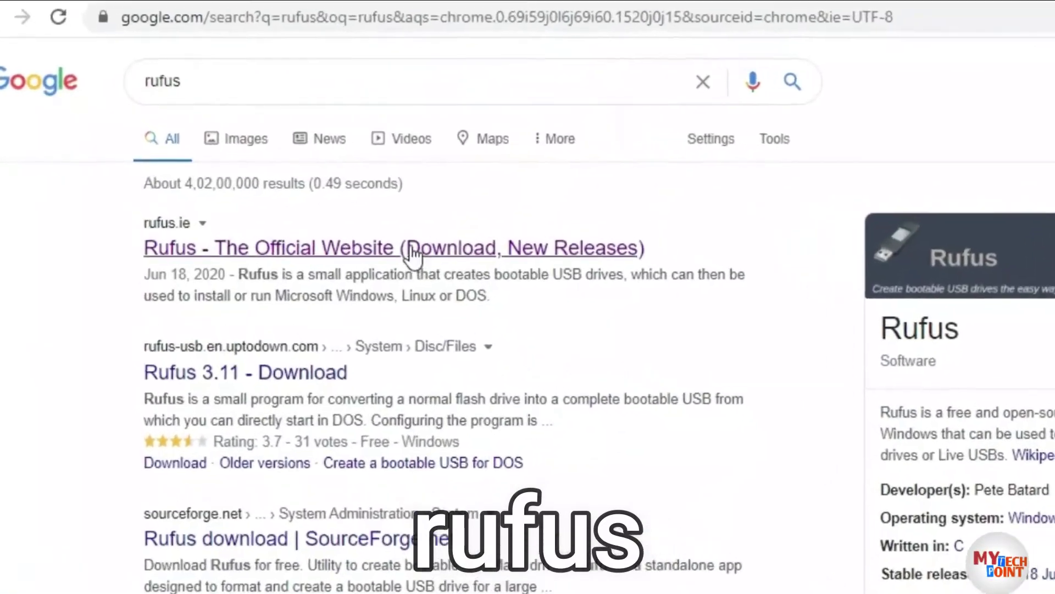
Open the official Rufus website from the search results and download Rufus 3.11
click(381, 231)
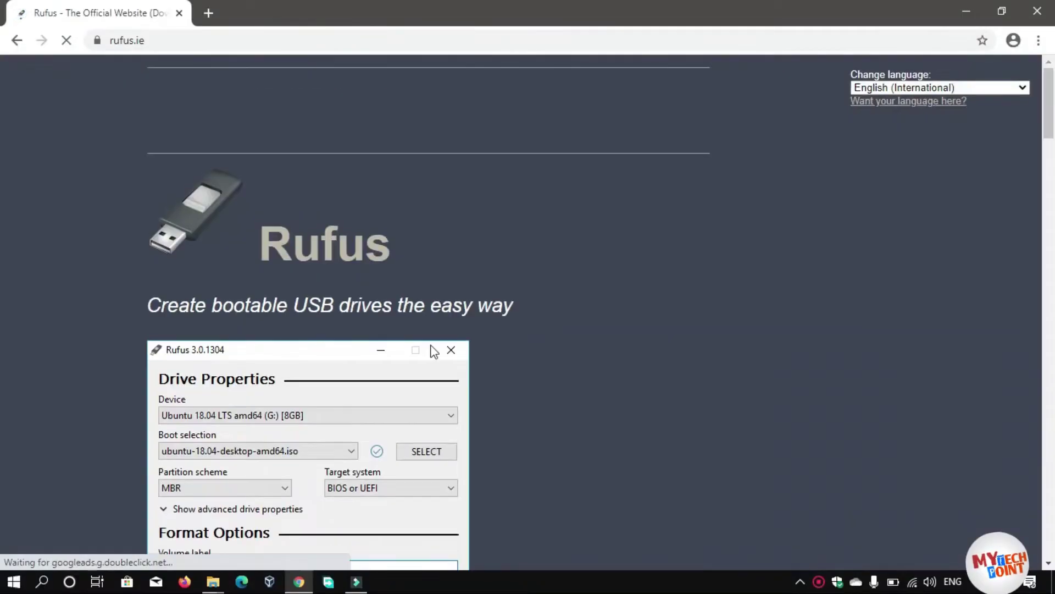
scroll(432, 347, down, 12)
scroll(432, 344, down, 3)
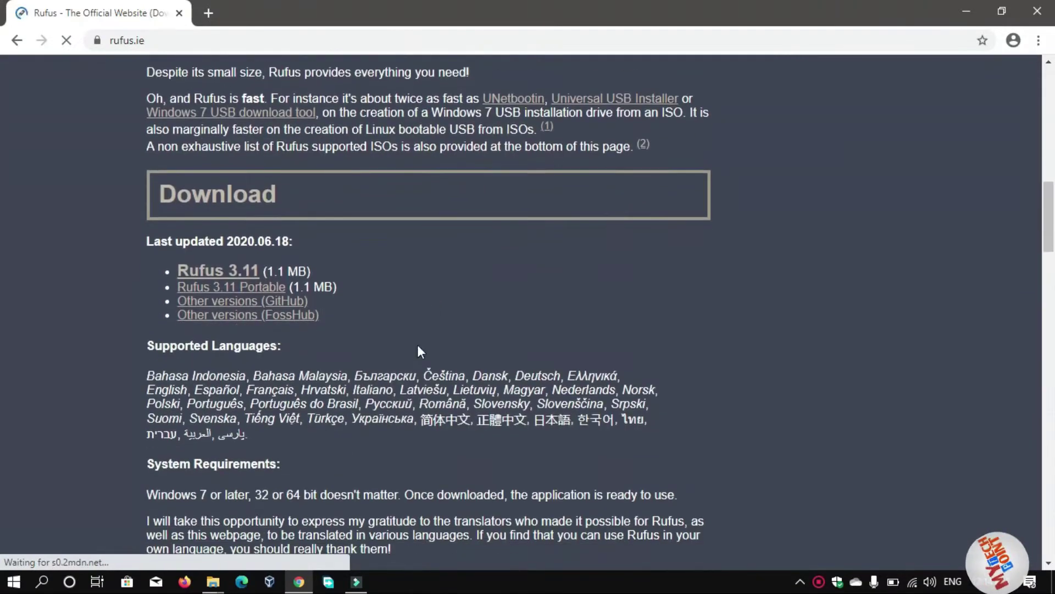
click(244, 272)
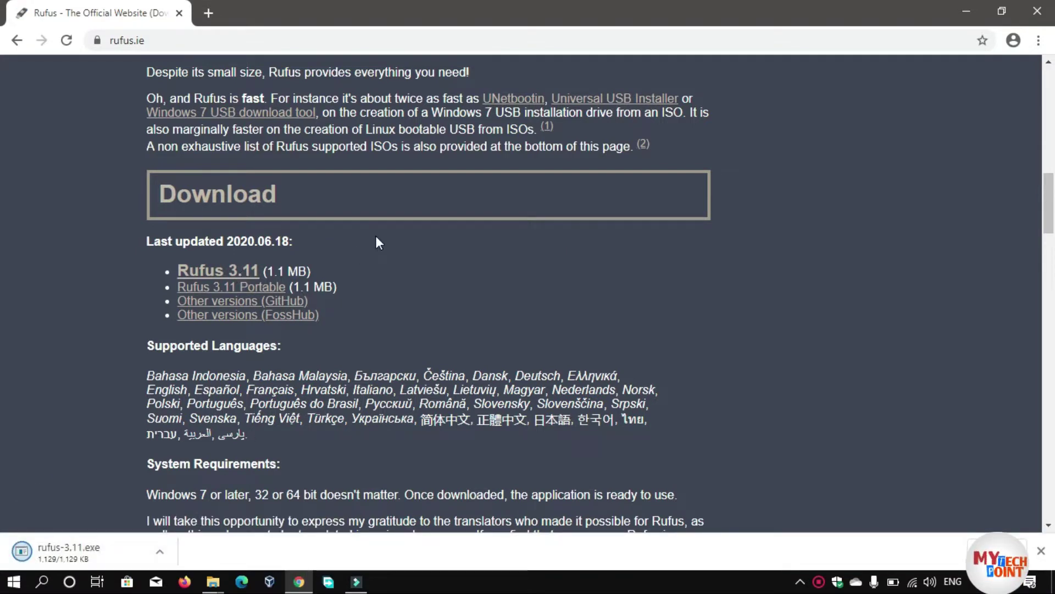
Open the Downloads folder in File Explorer and run rufus-3.11.exe
key(super+e)
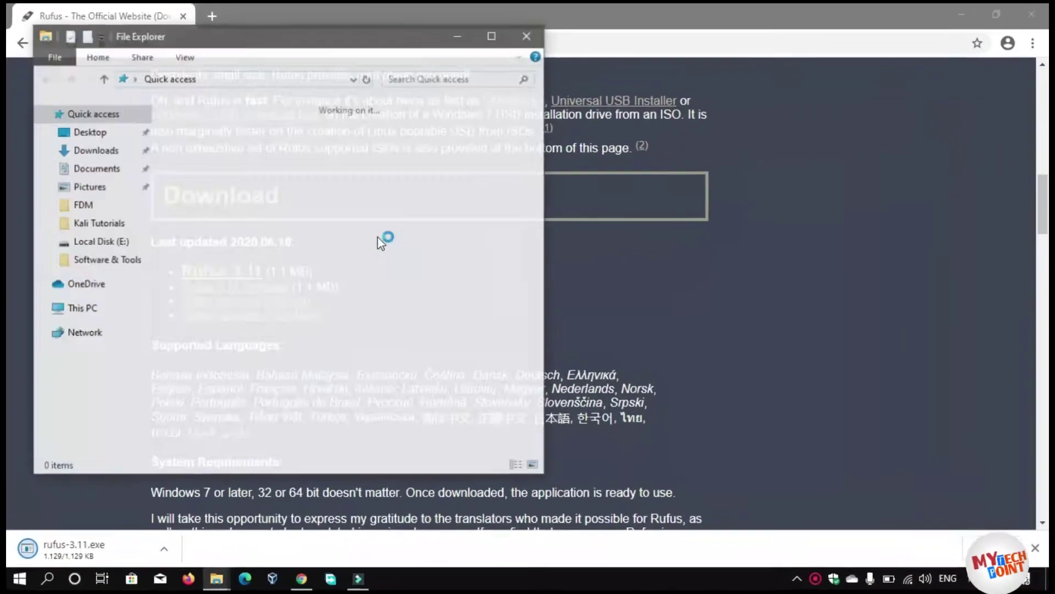
click(78, 154)
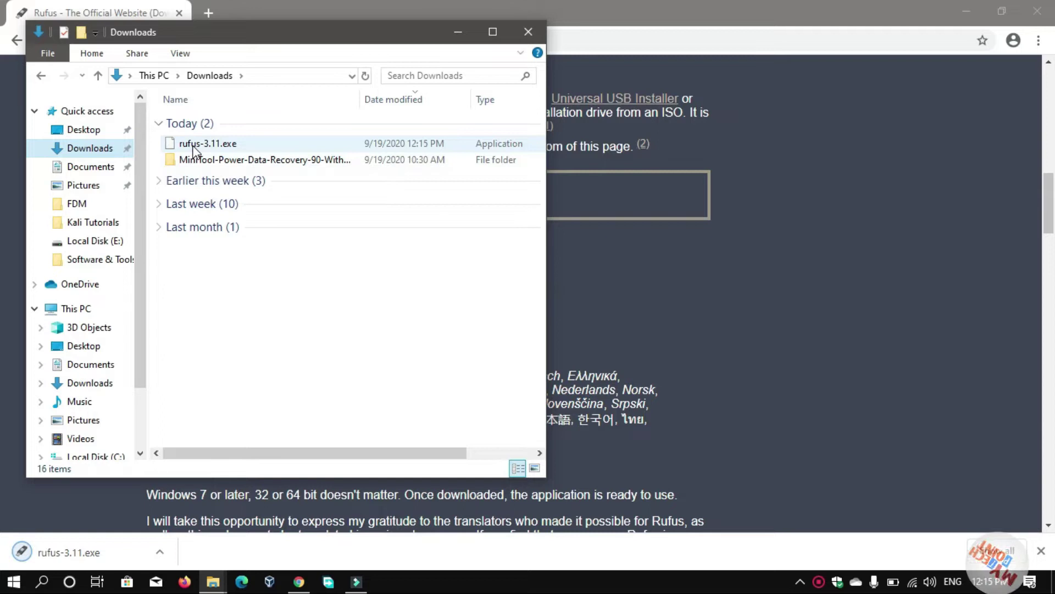
double_click(192, 144)
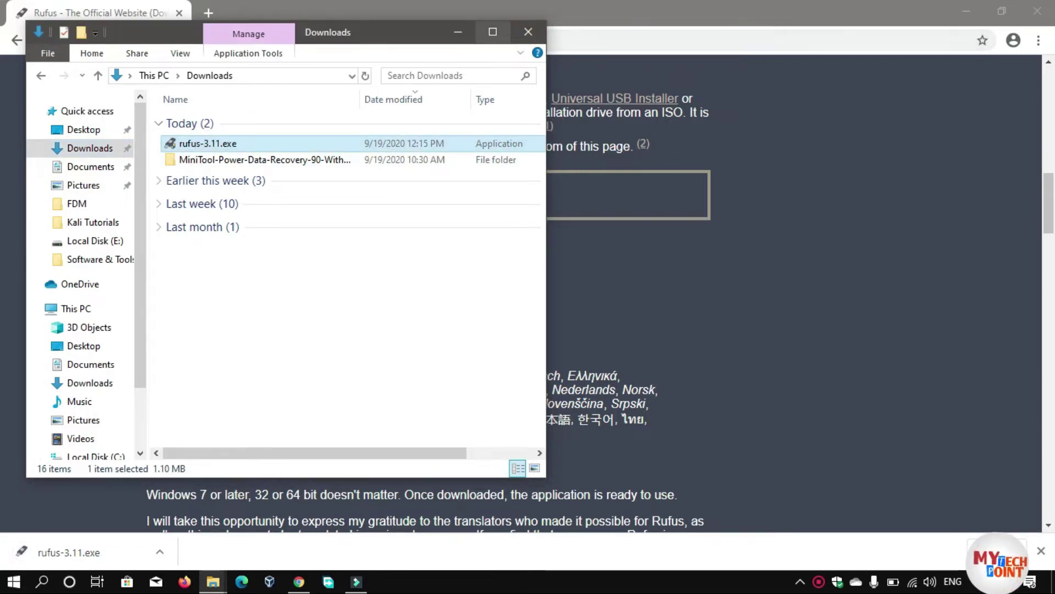
key(Return)
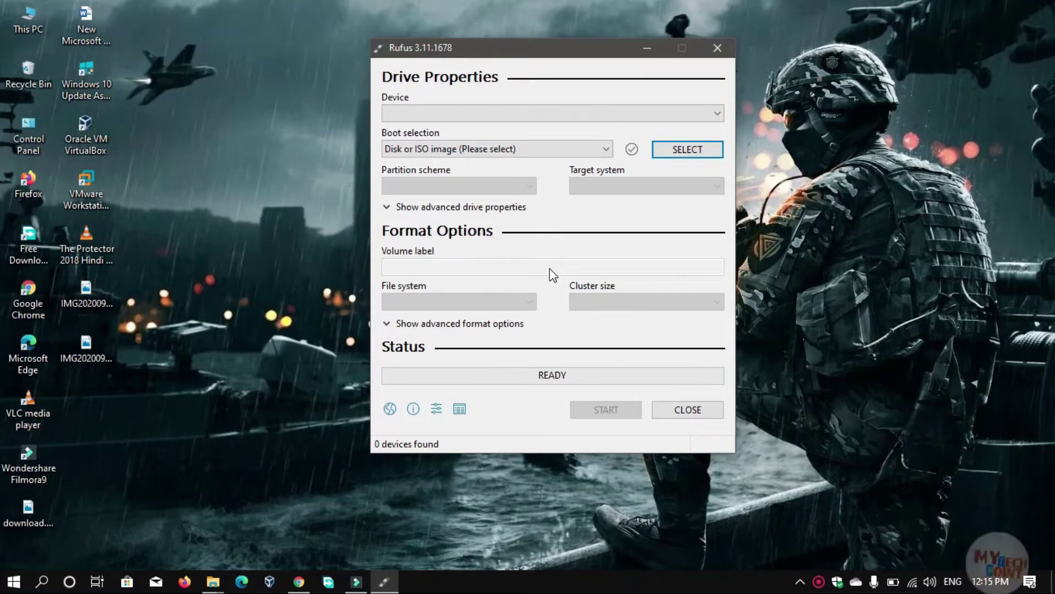
Set the target device to MYTECHPOINT (F:) and the boot image to kali-linux-2020.3-installer-amd64.iso, using the MBR partition scheme
click(462, 116)
click(466, 131)
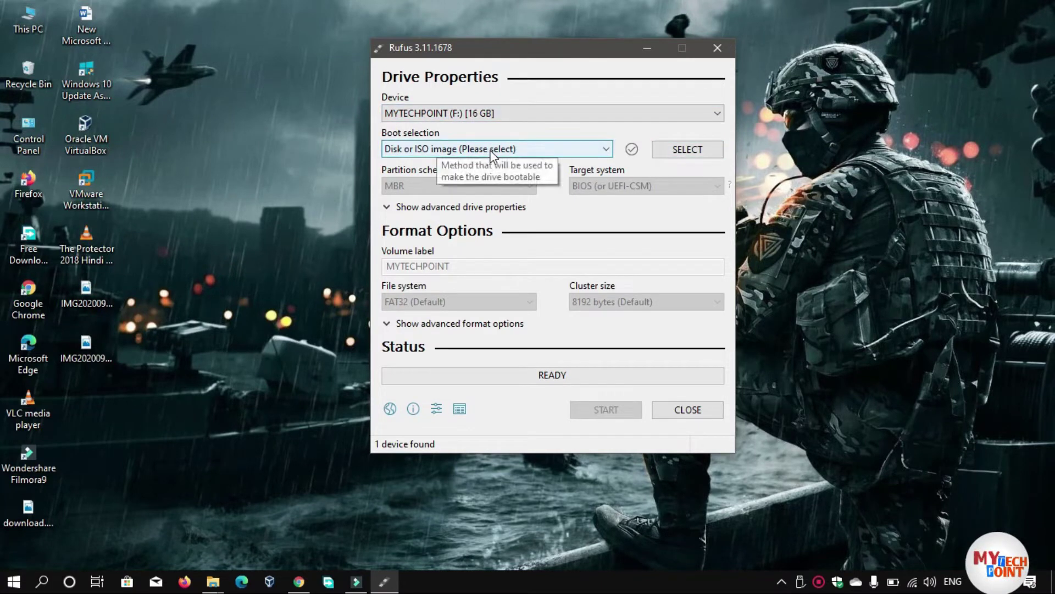
click(665, 152)
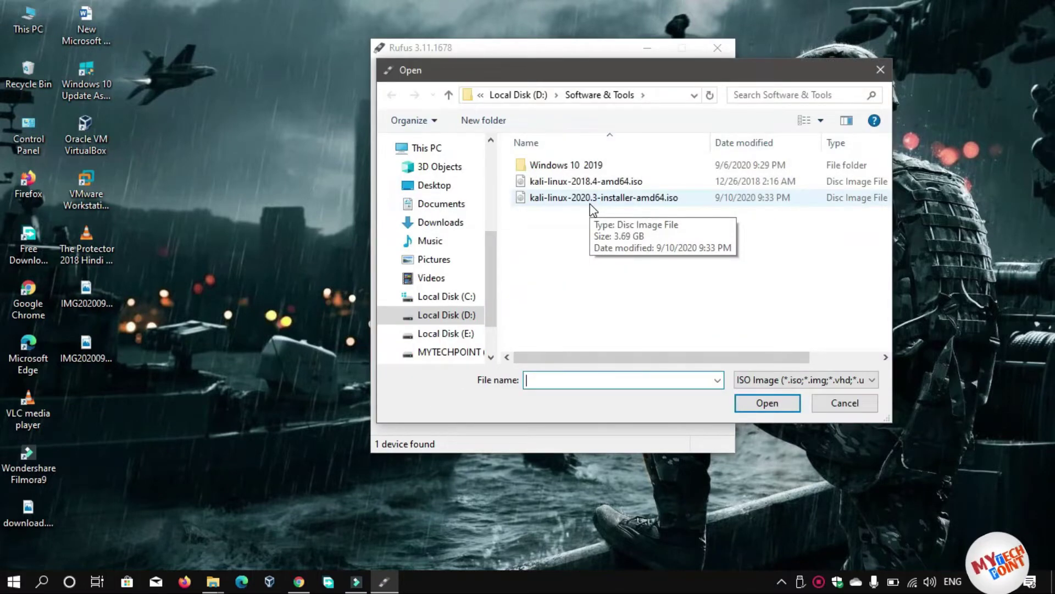
click(590, 203)
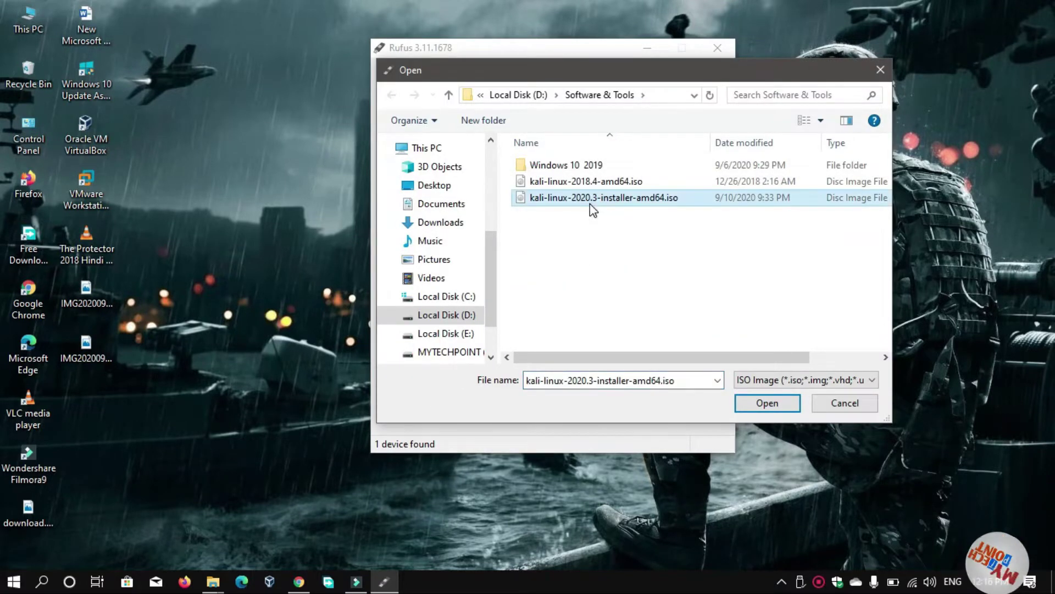
double_click(589, 204)
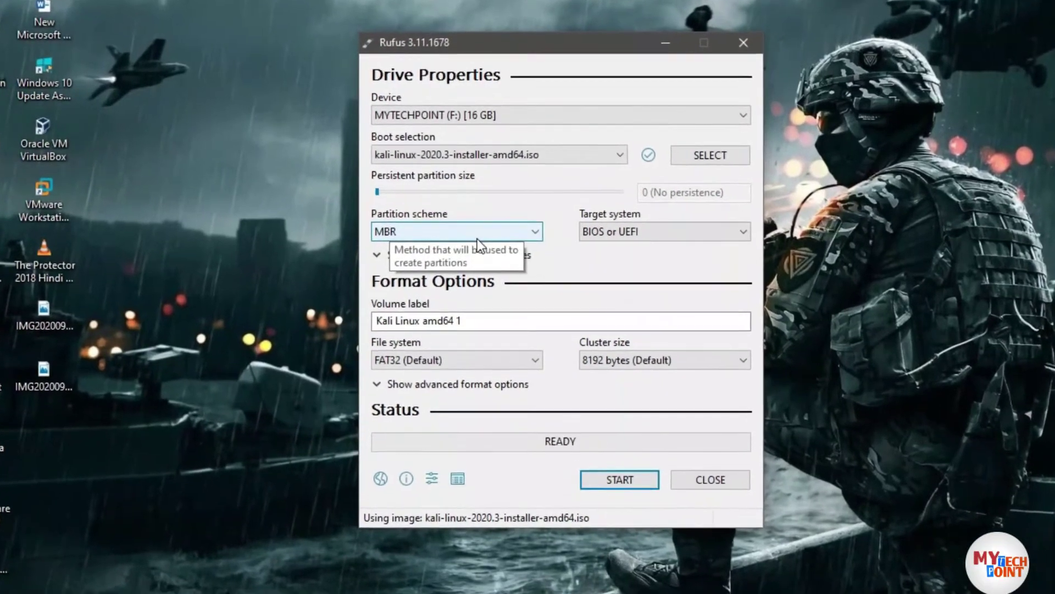
click(477, 238)
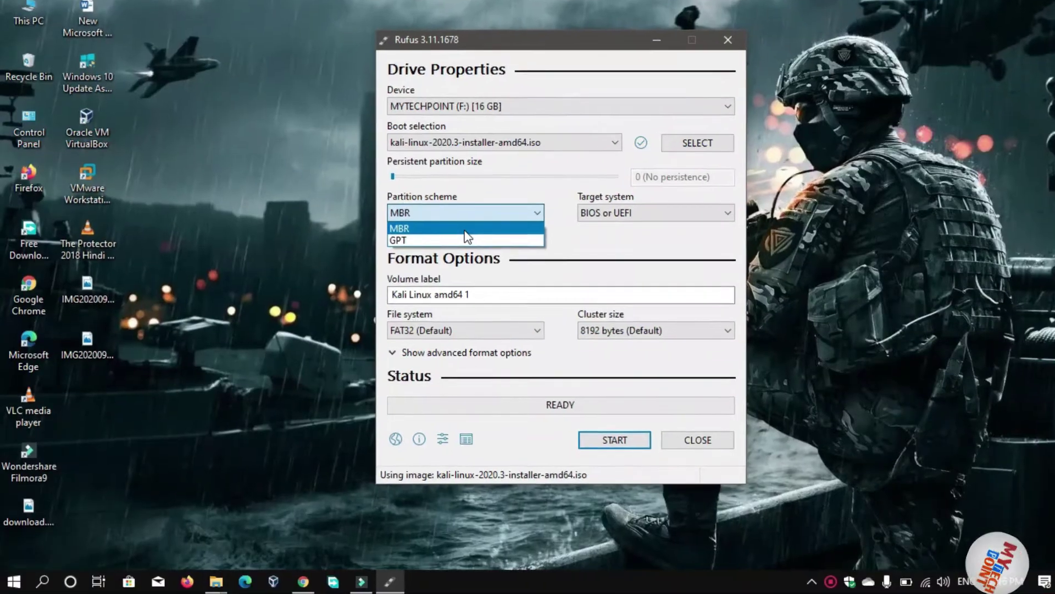
click(464, 230)
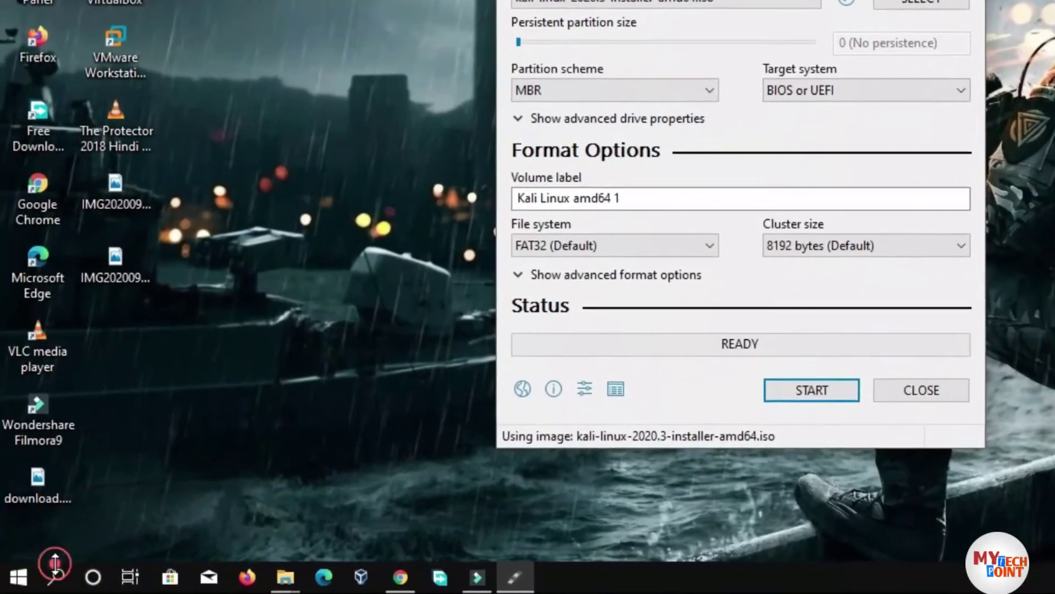
Search Windows for Computer Management, open it and display Disk Management under Storage
click(55, 571)
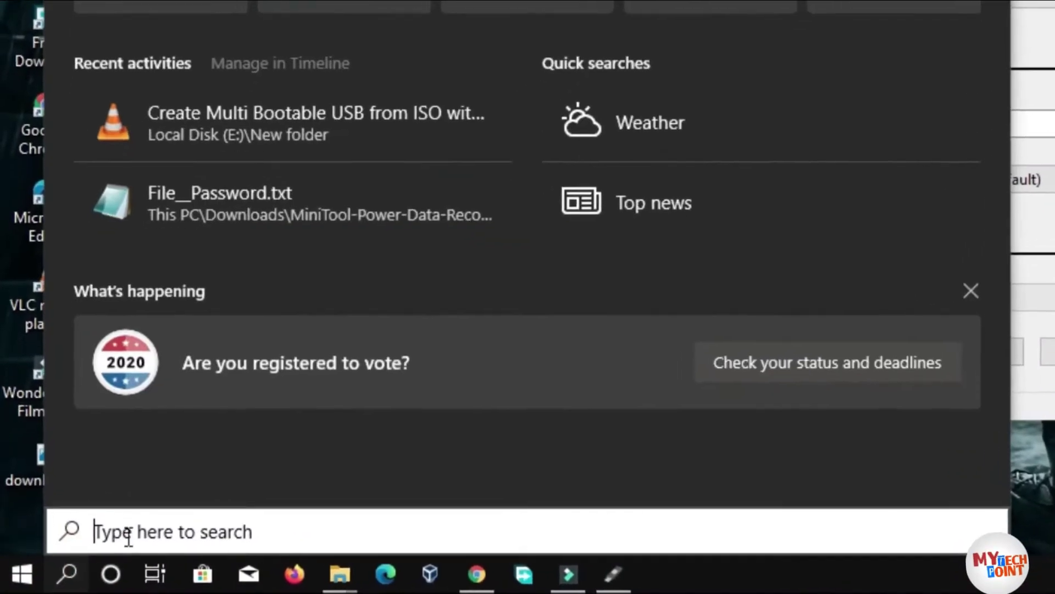
text(com)
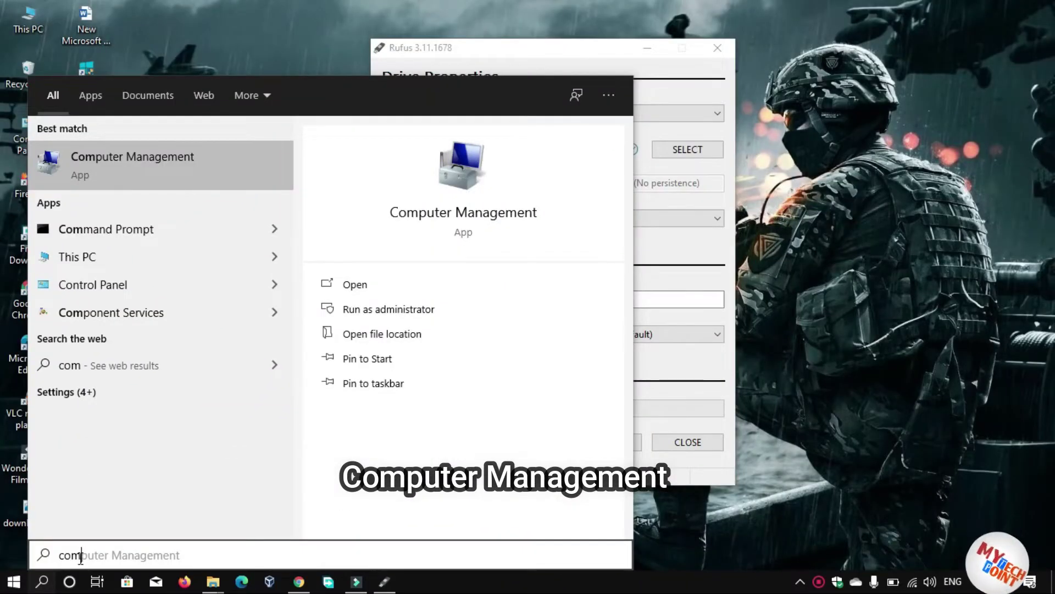
key(Return)
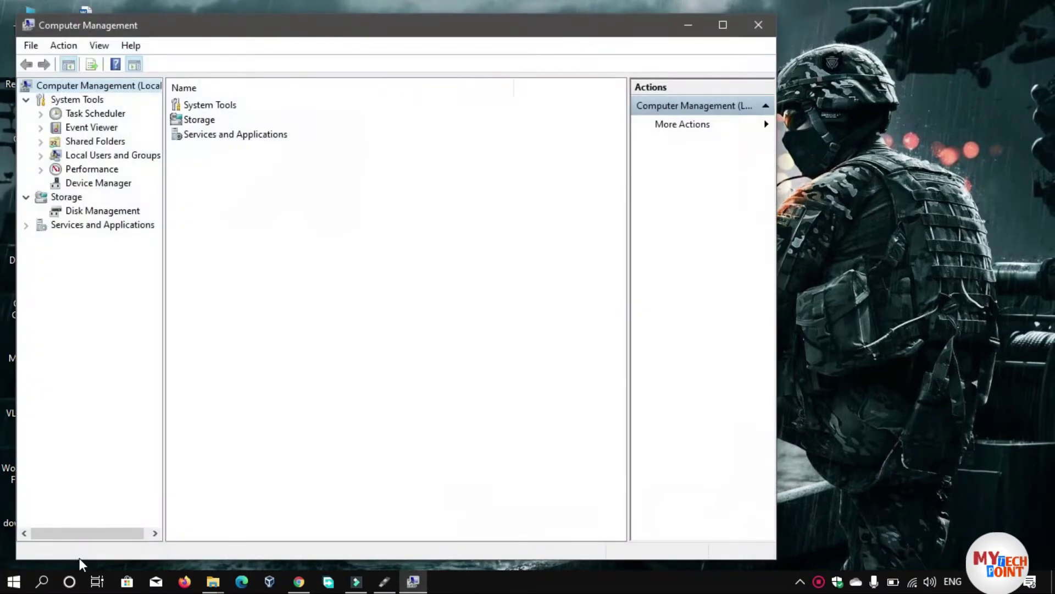
click(77, 196)
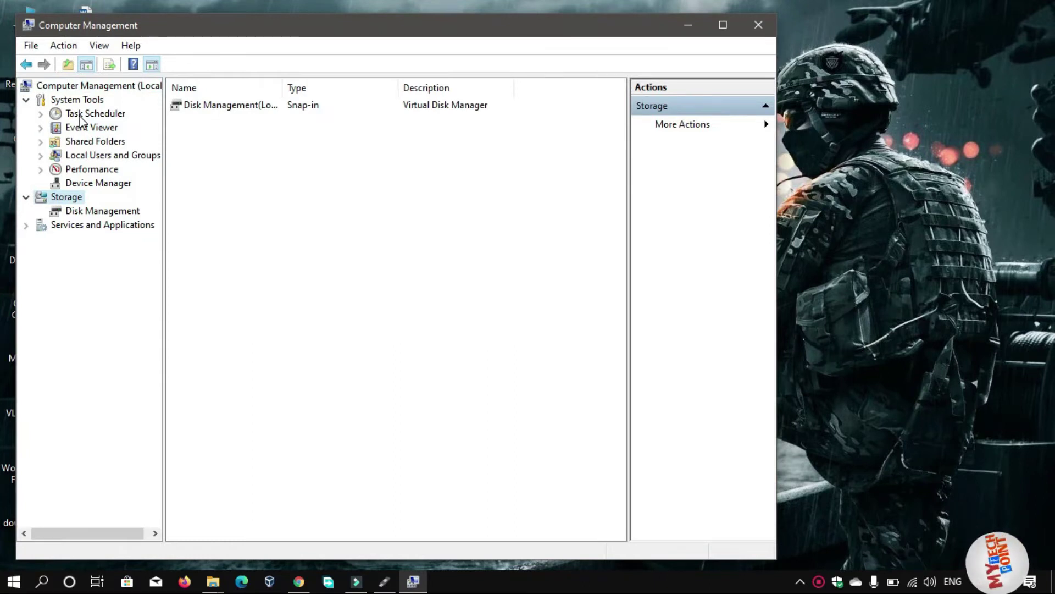
click(74, 213)
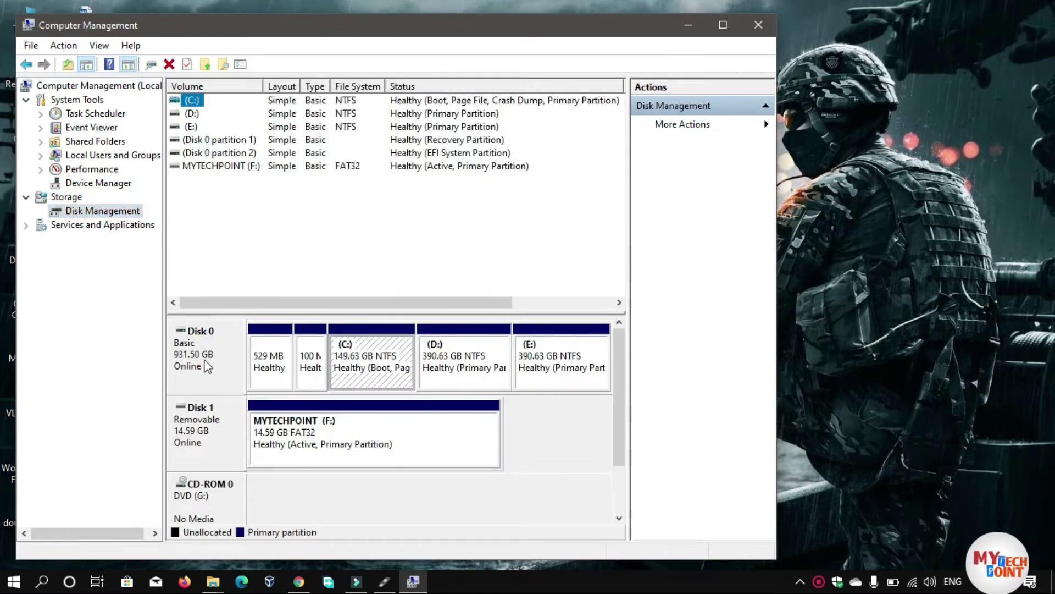
Open the properties of Disk 0 and check its partition style in the volume information
click(210, 366)
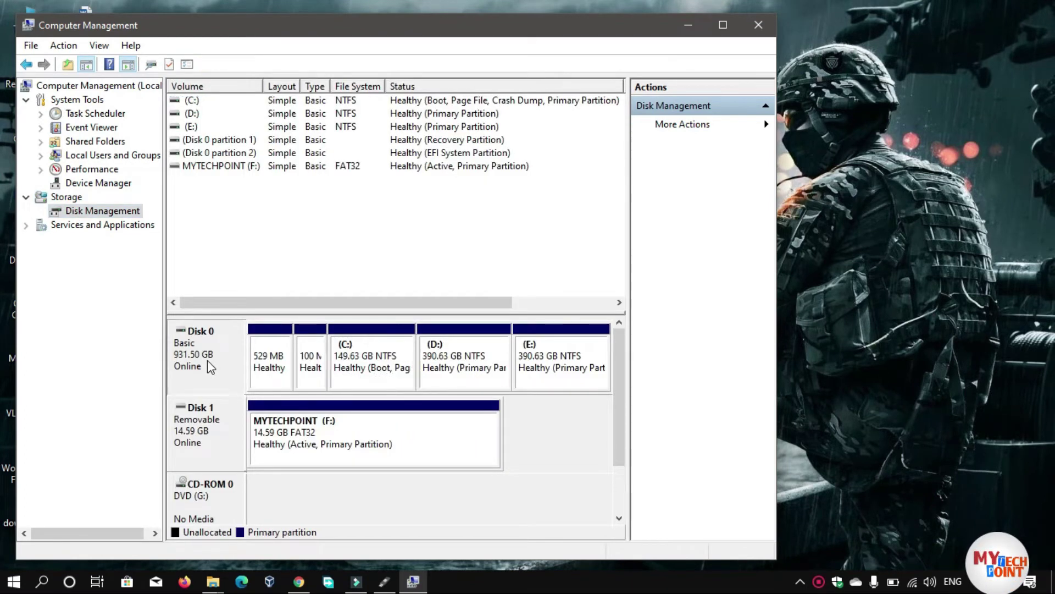
right_click(210, 366)
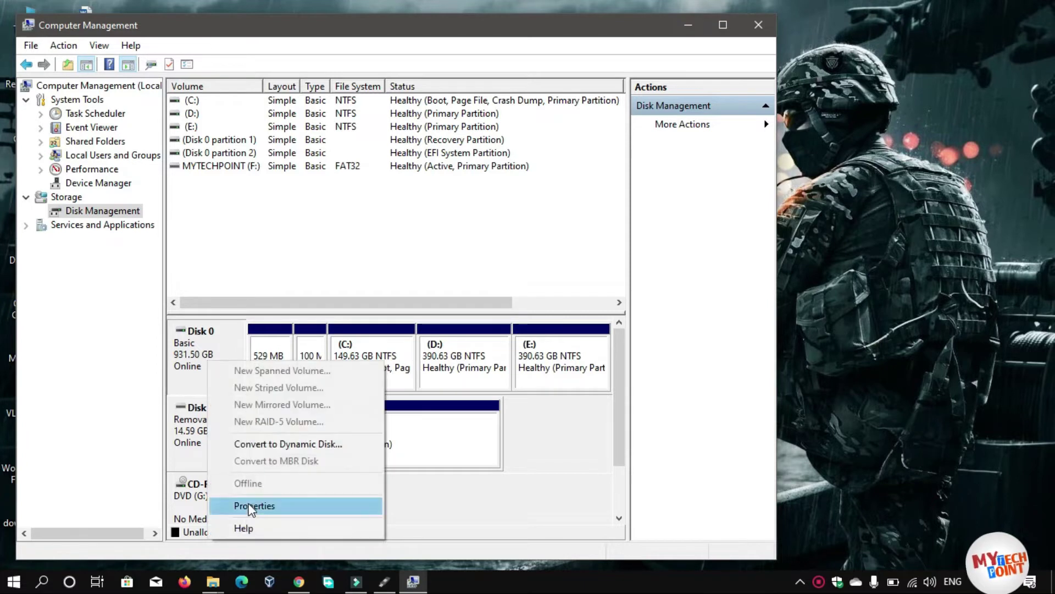
click(251, 506)
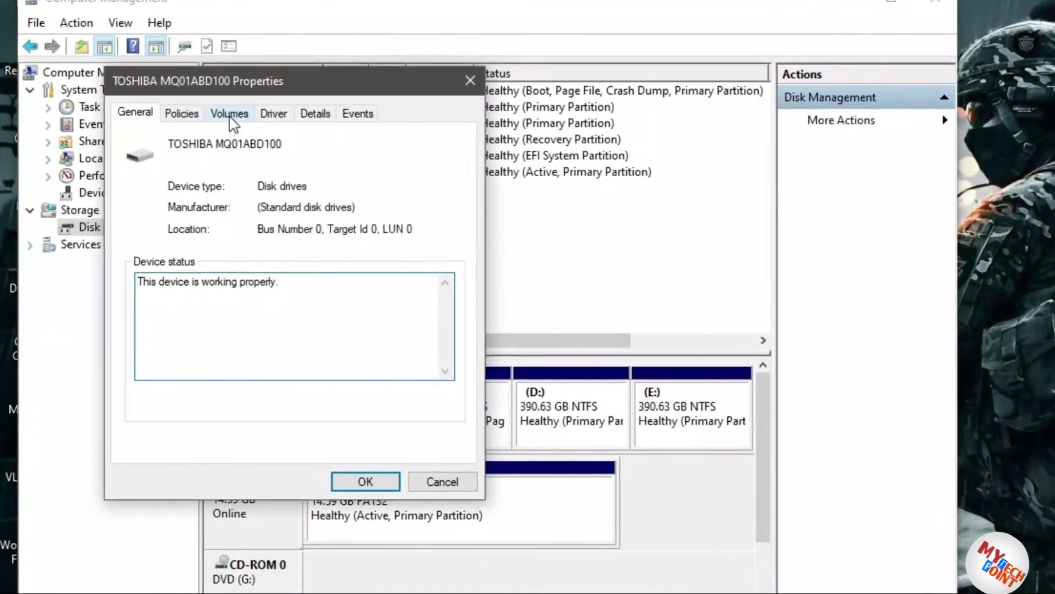
click(223, 115)
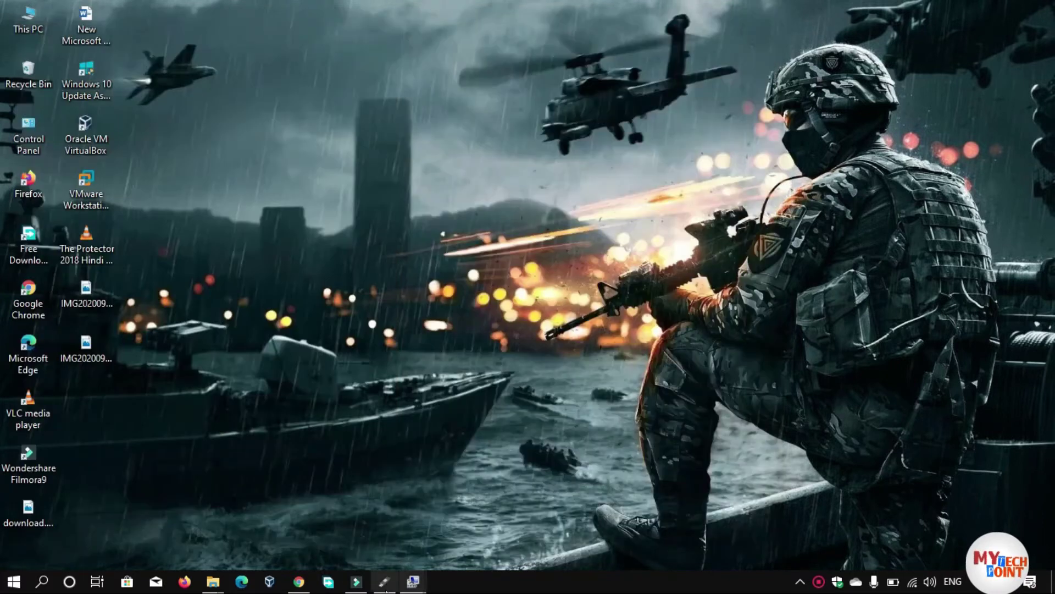
Switch back to Rufus and set the partition scheme to GPT
click(383, 583)
click(463, 221)
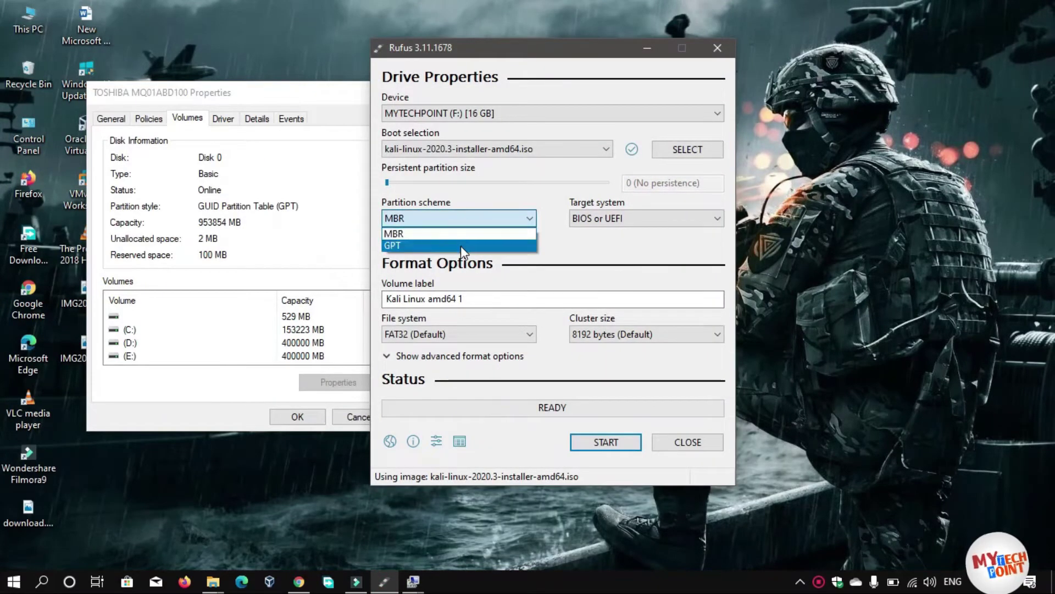
click(461, 246)
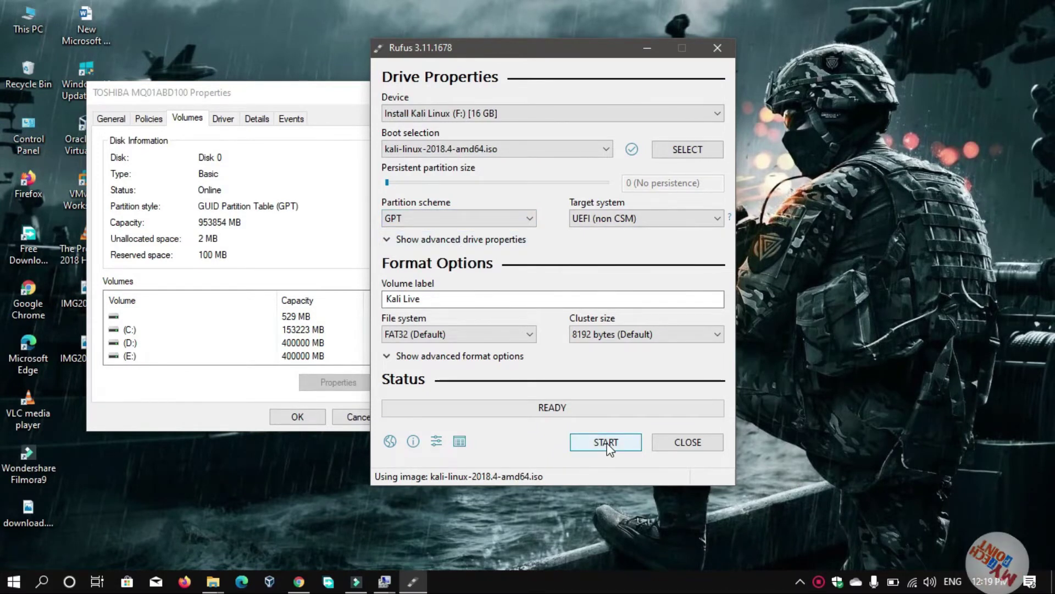
Write kali-linux-2018.4-amd64.iso to the USB drive in the recommended ISO Image mode, agreeing to erase all data on the device
click(607, 443)
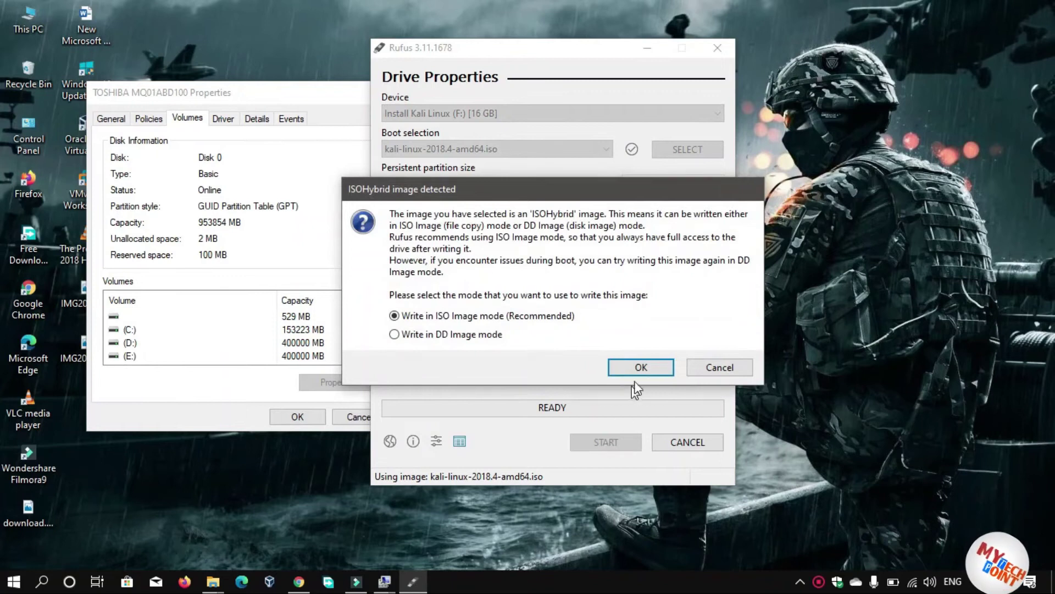
click(639, 367)
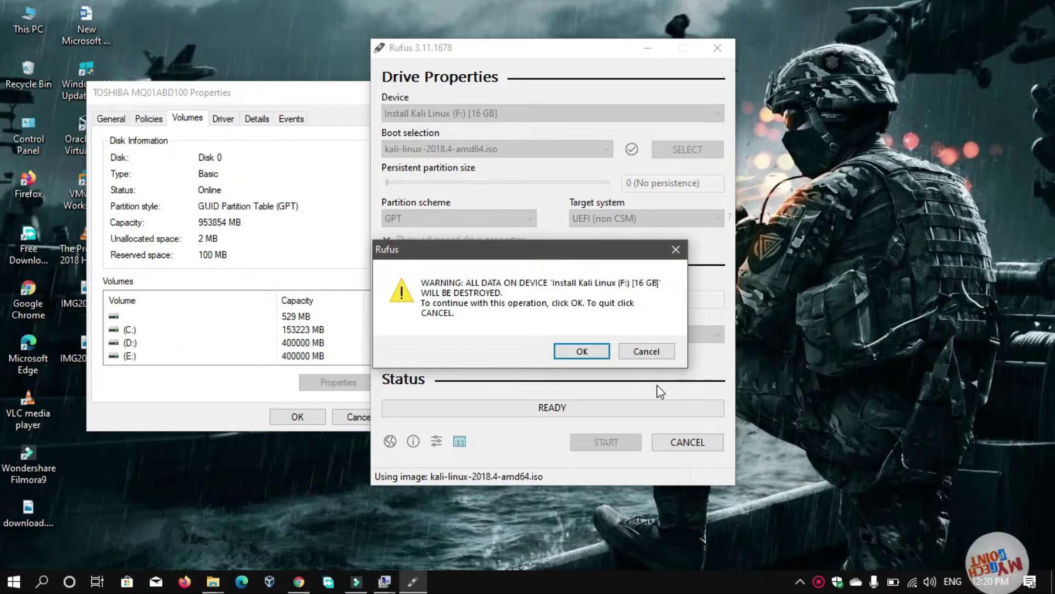
click(582, 352)
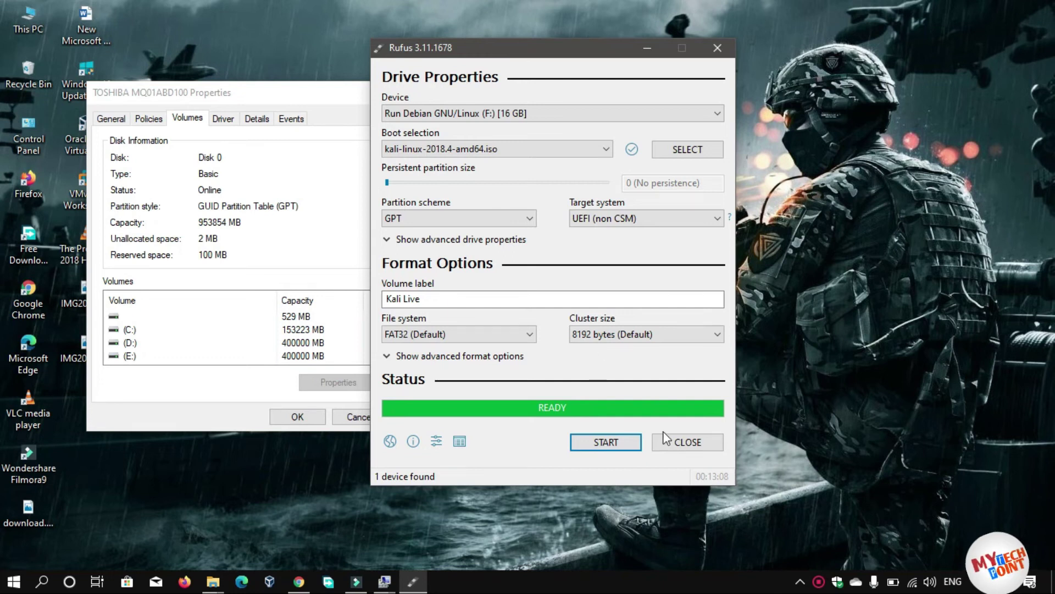
Close Rufus and the hard disk's properties dialog
click(684, 441)
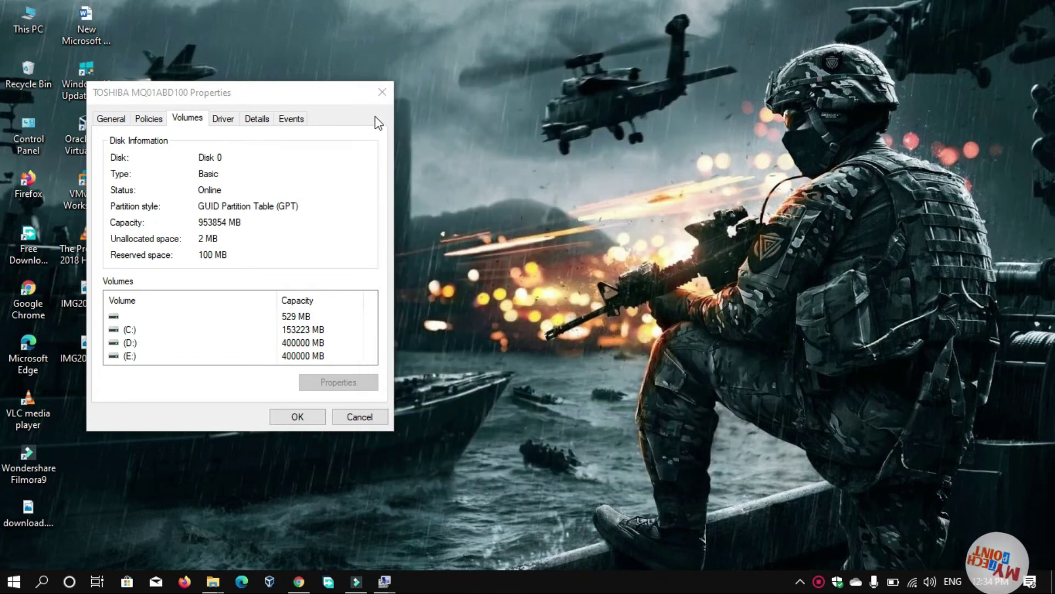
click(383, 92)
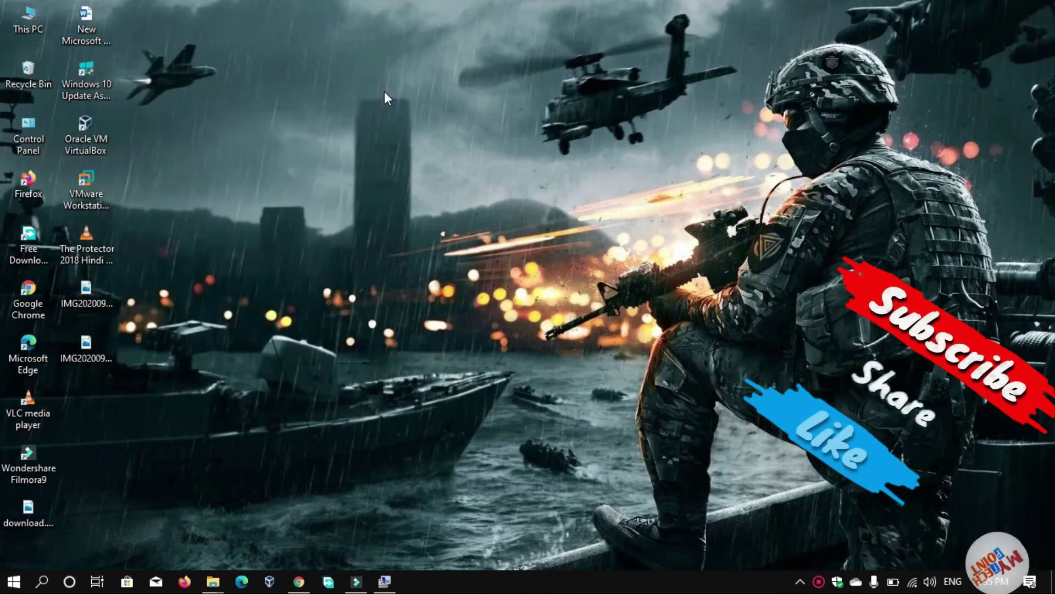